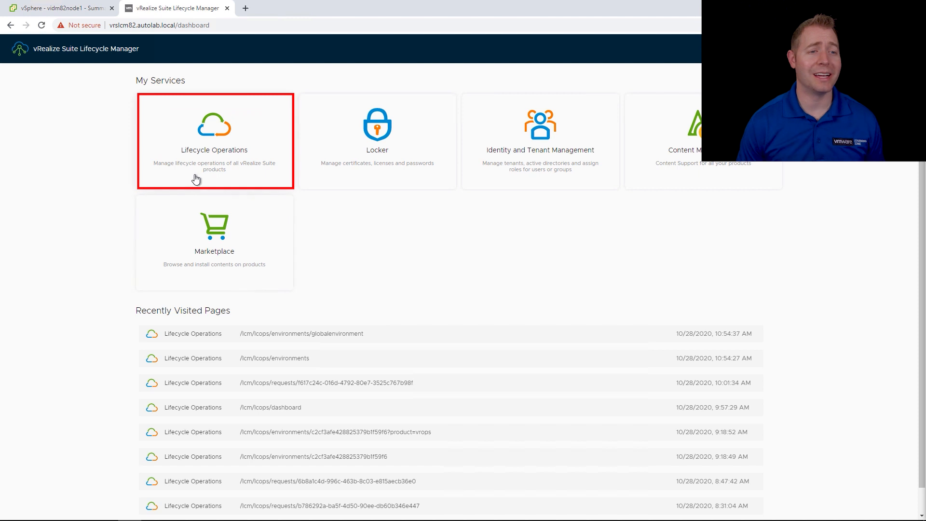
- In Lifecycle Operations, inspect the Other properties of primary node vidm82node1 in globalenvironment, including its memory, storage and CPU count
{"action": "left_click", "coordinate": [199, 180]}
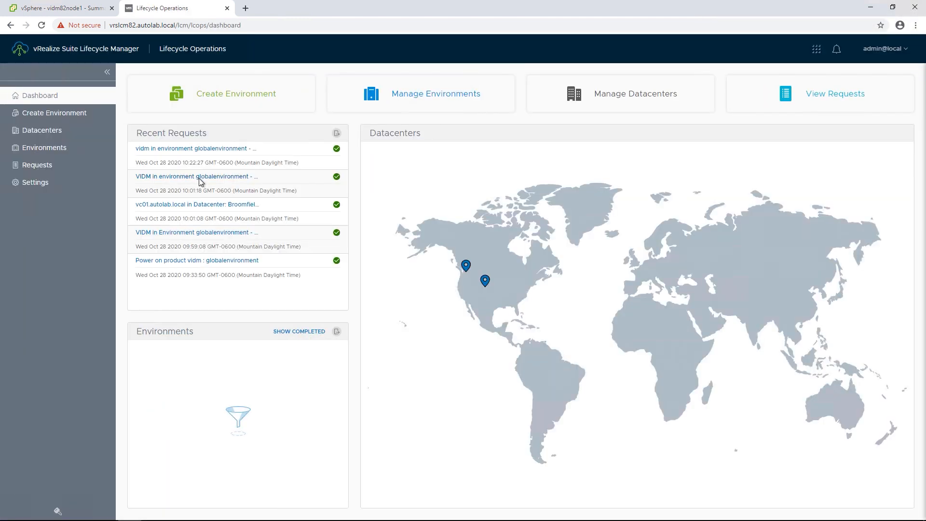
{"action": "left_click", "coordinate": [65, 153]}
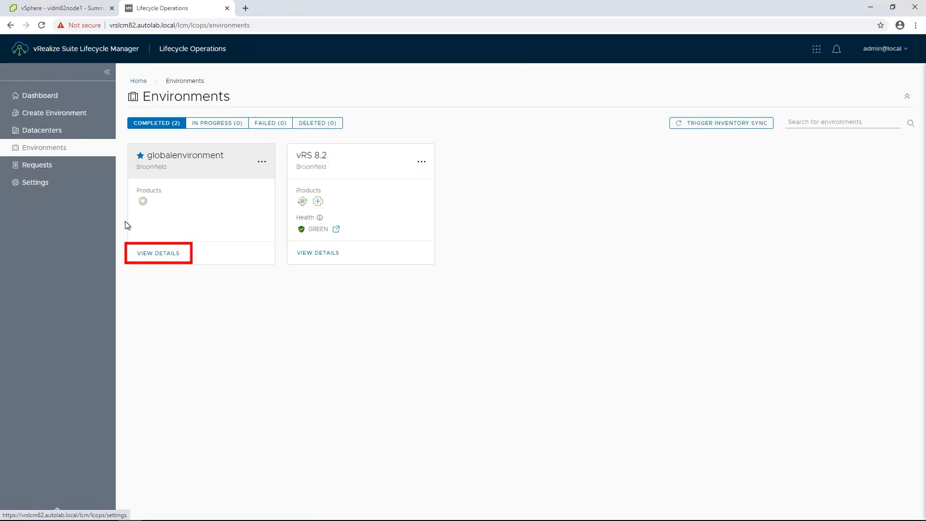
{"action": "left_click", "coordinate": [145, 252]}
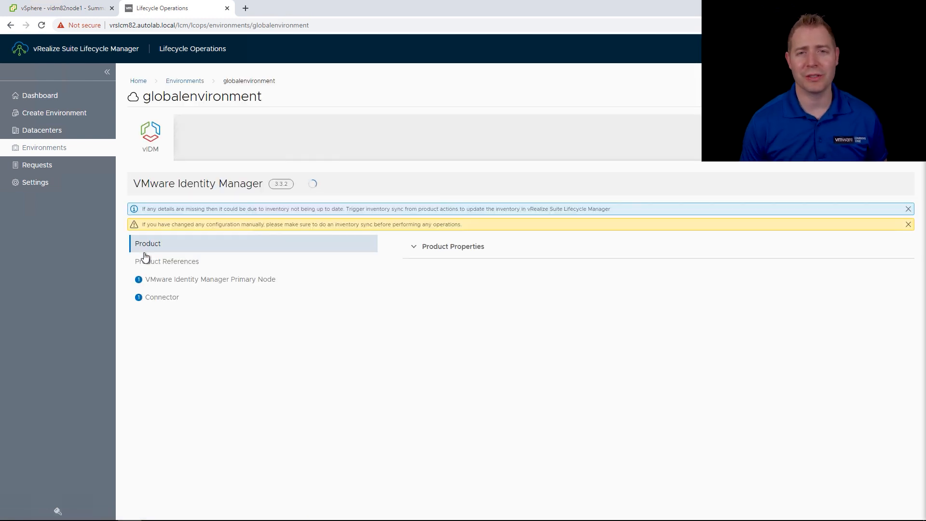
{"action": "left_click", "coordinate": [154, 282]}
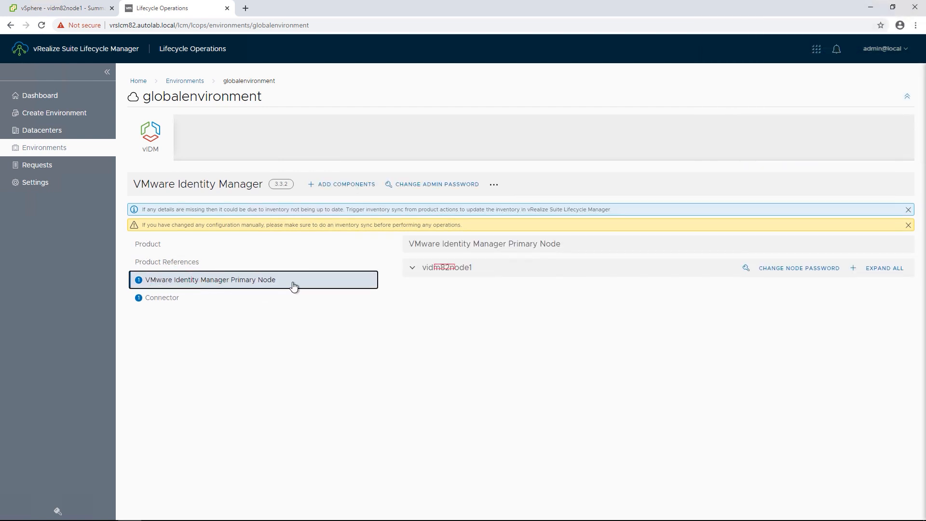
{"action": "left_click", "coordinate": [413, 269]}
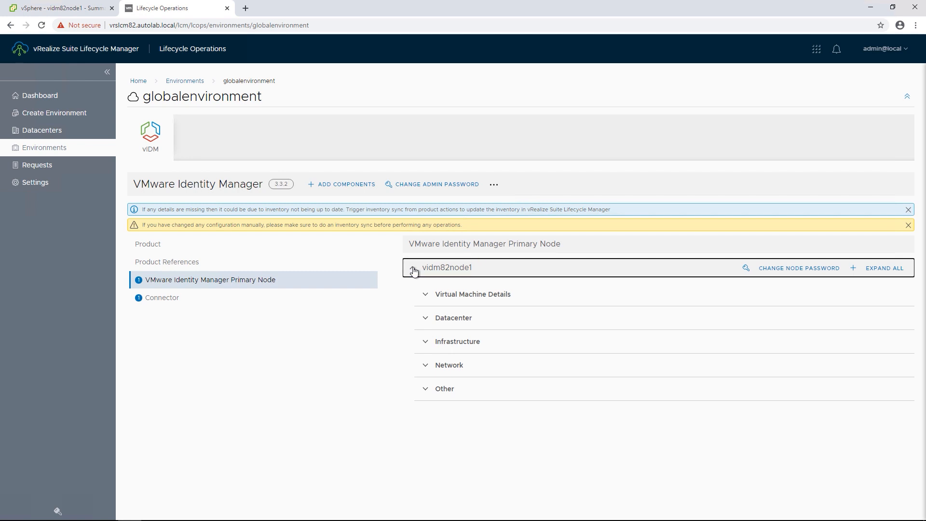
{"action": "left_click", "coordinate": [422, 390]}
{"action": "scroll", "coordinate": [416, 426], "scroll_direction": "down", "scroll_amount": 4}
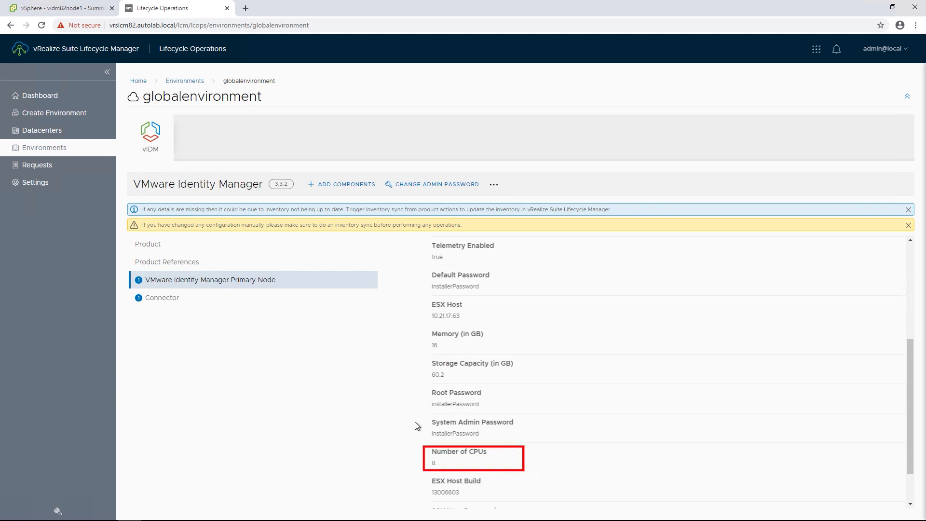
- Switch to the vSphere Client and review the virtual hardware settings of vidm82node1, closing them without changes
{"action": "left_click", "coordinate": [70, 17]}
{"action": "right_click", "coordinate": [72, 274]}
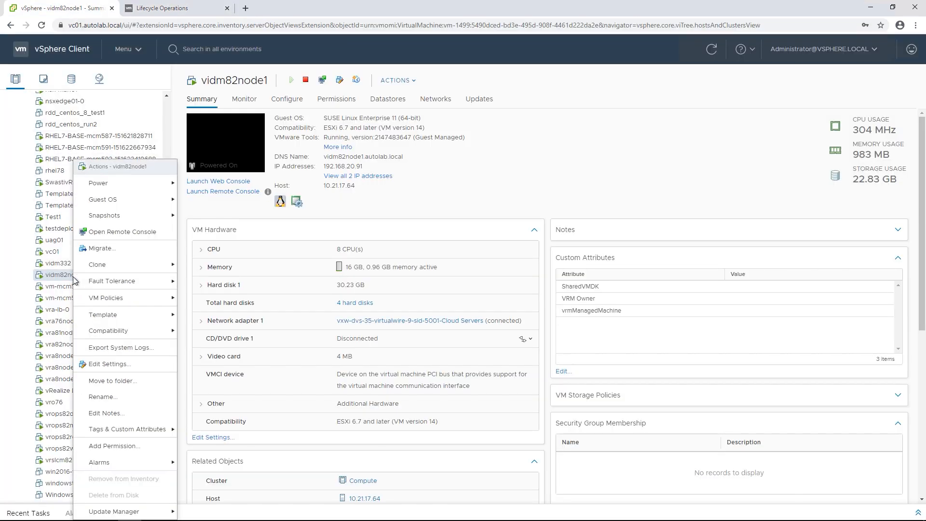
{"action": "left_click", "coordinate": [116, 362]}
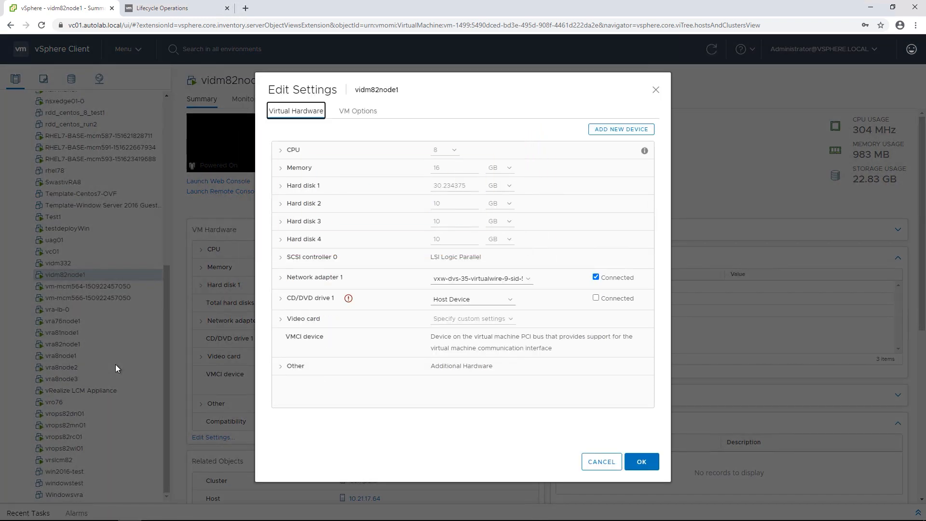
{"action": "left_click", "coordinate": [589, 463]}
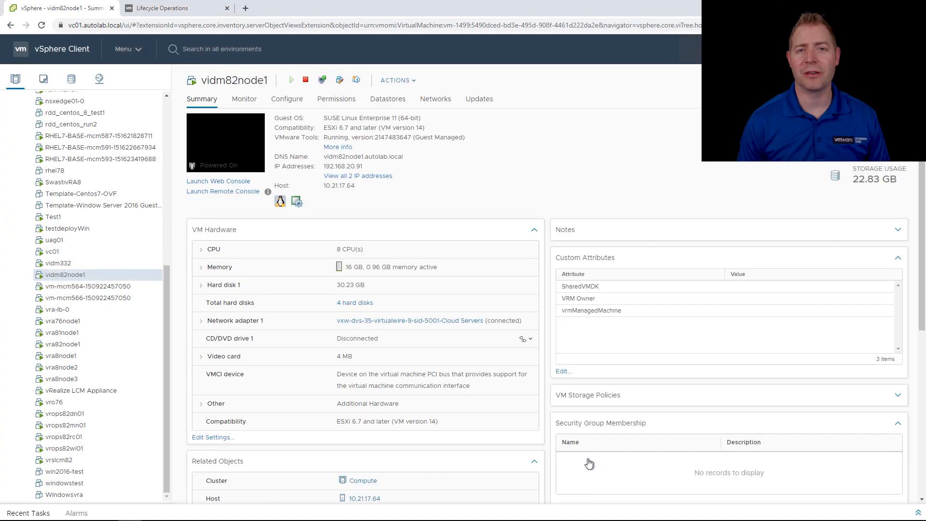
- Back in Lifecycle Manager, start a Vertical Scale Up of VMware Identity Manager, accepting the downtime, and run the required inventory sync, checking its request details
{"action": "left_click", "coordinate": [201, 10]}
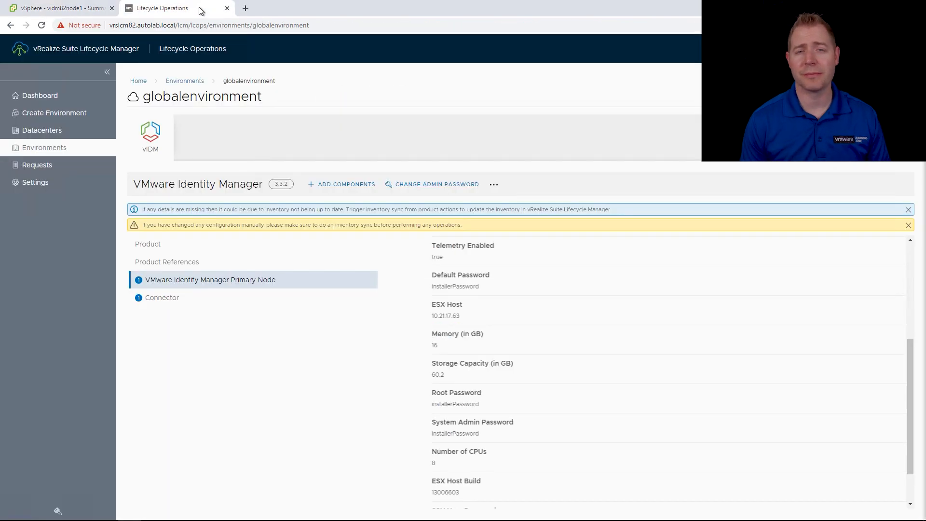
{"action": "left_click", "coordinate": [494, 186]}
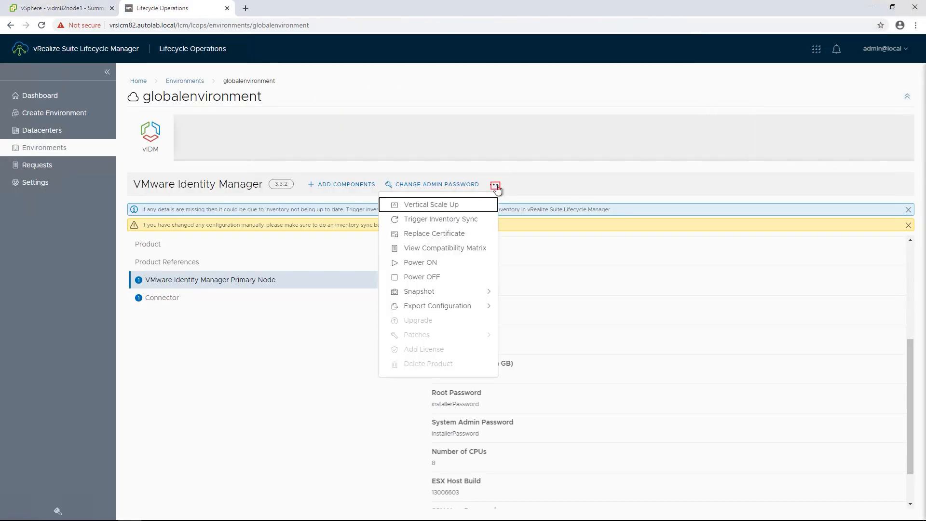
{"action": "left_click", "coordinate": [466, 207]}
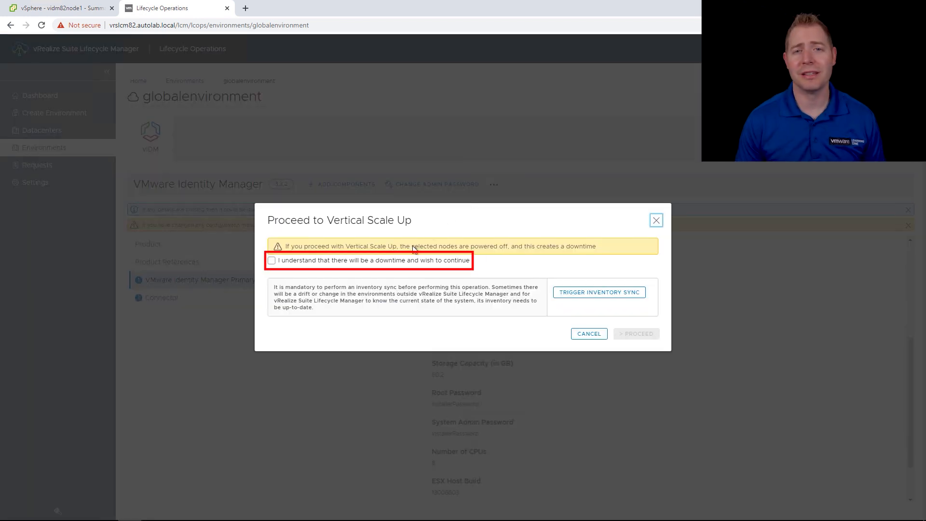
{"action": "left_click", "coordinate": [404, 265]}
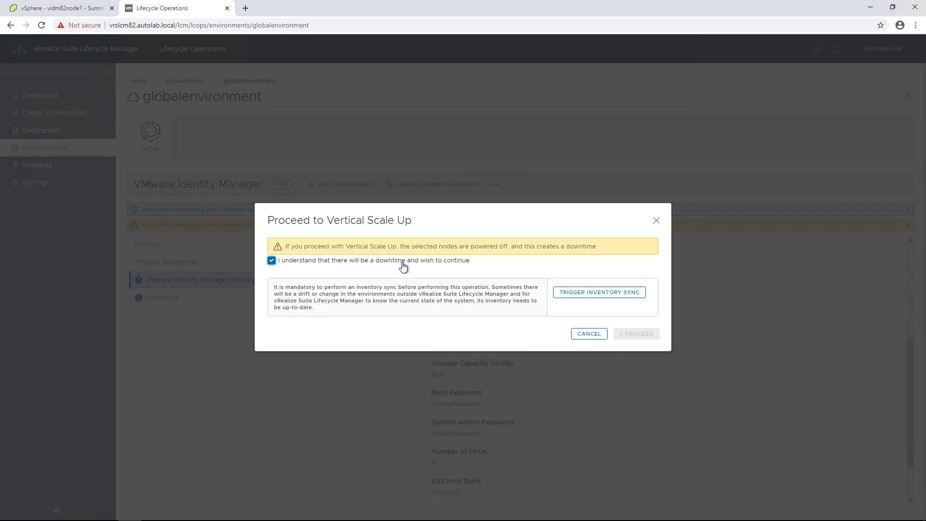
{"action": "left_click", "coordinate": [576, 293]}
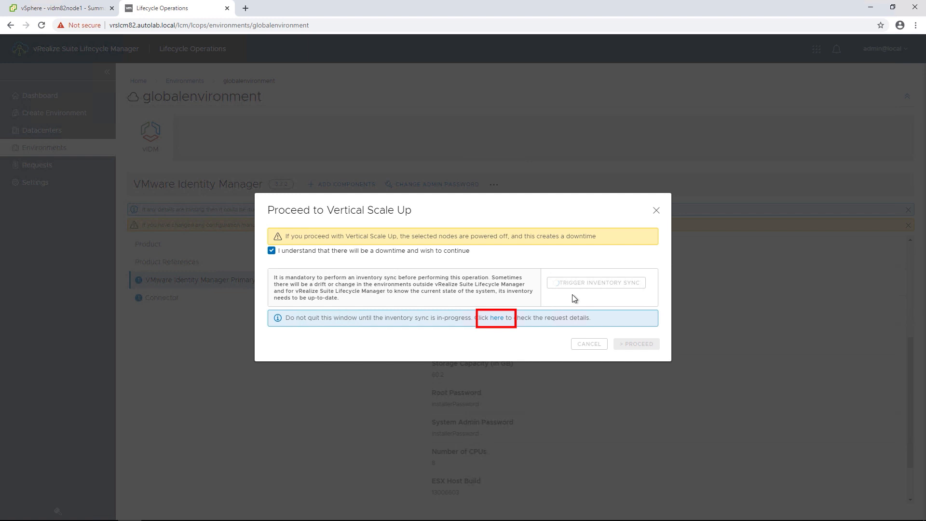
{"action": "left_click", "coordinate": [497, 318]}
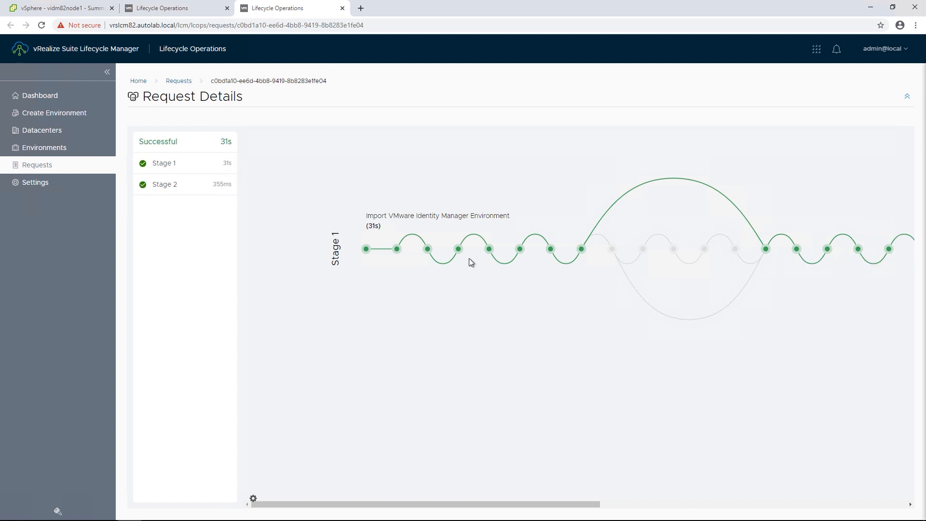
{"action": "left_click", "coordinate": [202, 14]}
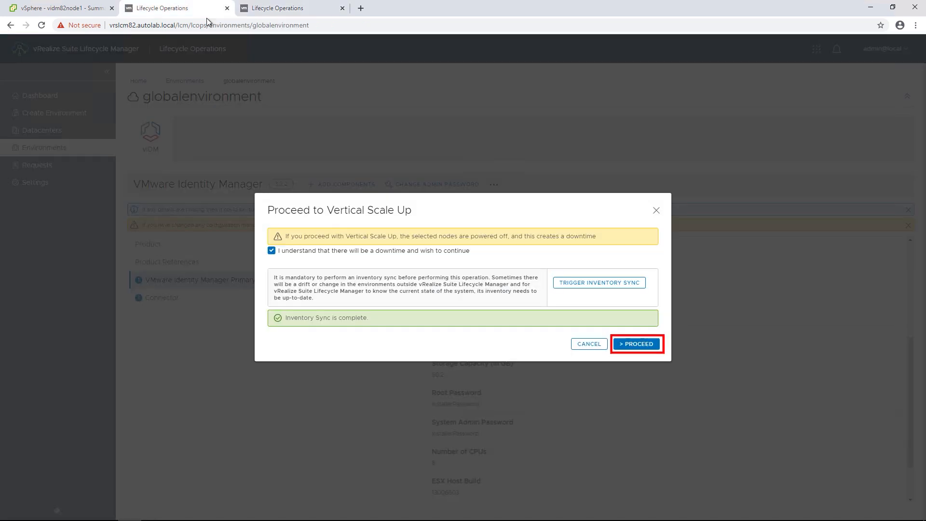
- Proceed with the Vertical Scale Up and select the Default node type that includes the VMware Identity Manager Primary Node
{"action": "left_click", "coordinate": [635, 344]}
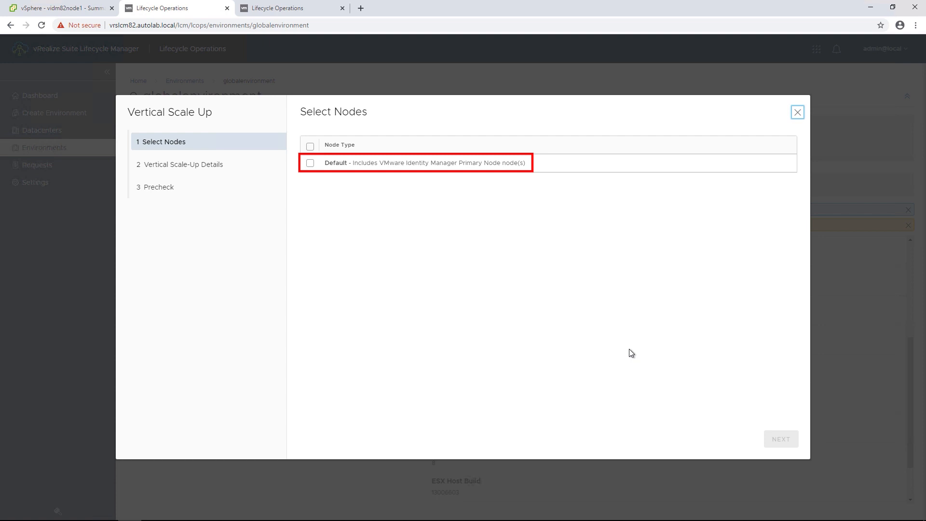
{"action": "left_click", "coordinate": [310, 164]}
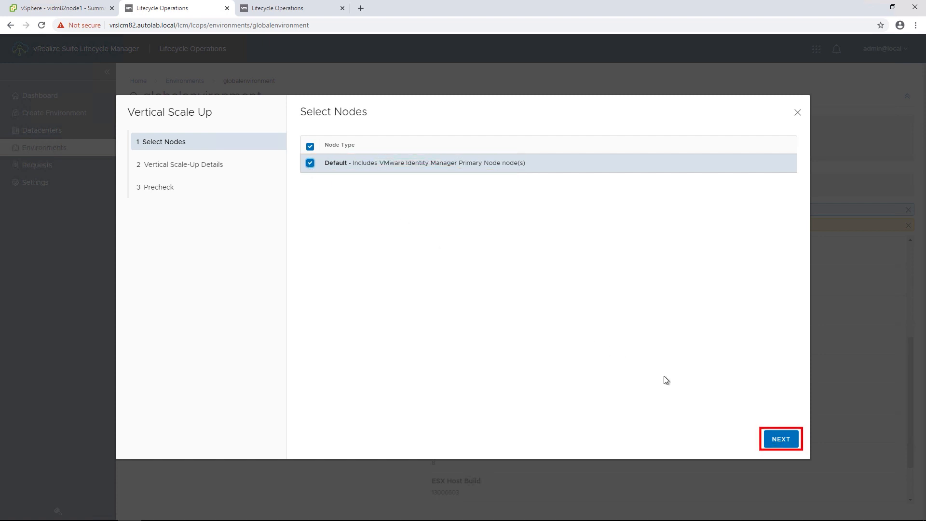
{"action": "left_click", "coordinate": [776, 440]}
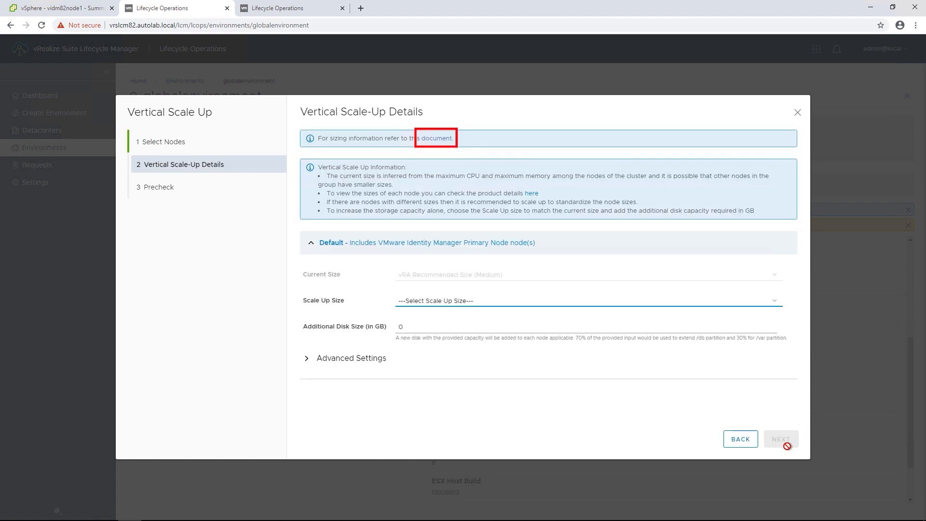
- Consult the linked sizing document for hardware requirements and set the Scale Up Size to vRA Recommended Size (Medium)
{"action": "left_click", "coordinate": [449, 141]}
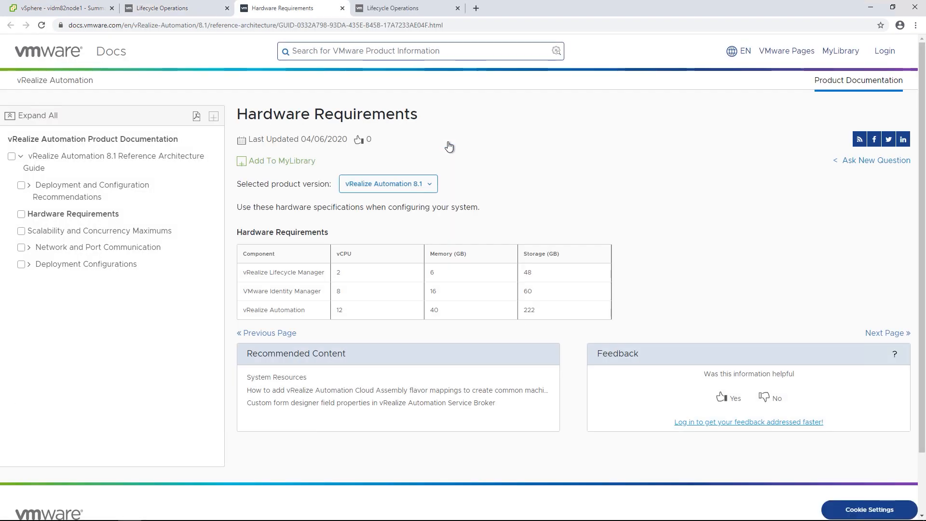
{"action": "left_click", "coordinate": [199, 11]}
{"action": "left_click", "coordinate": [413, 302]}
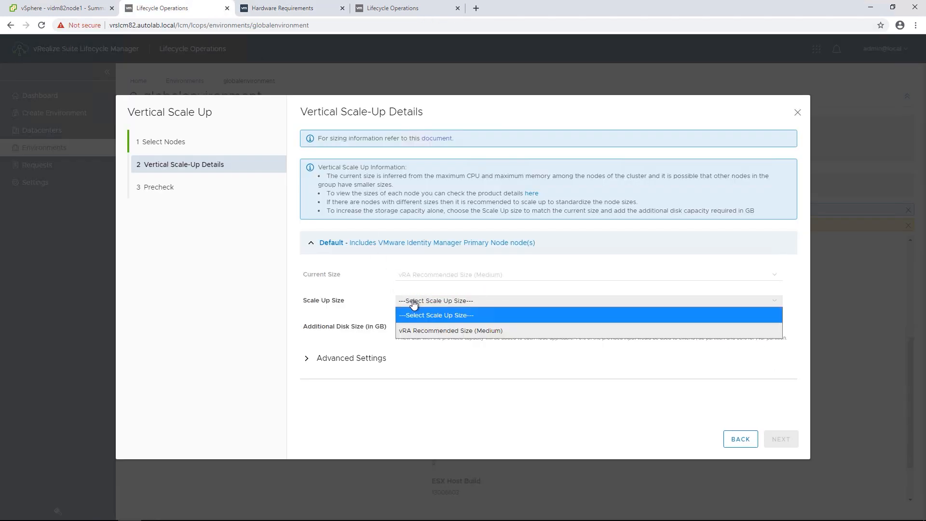
{"action": "left_click", "coordinate": [436, 328]}
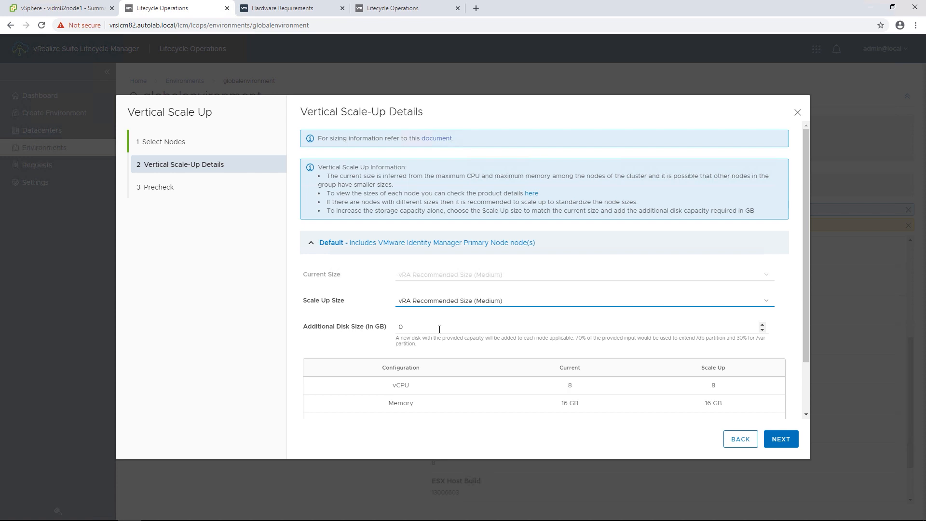
- Set the Additional Disk Size to 11 GB and review the datastore and disk size in the advanced settings for vidm82node1
{"action": "scroll", "coordinate": [440, 329], "scroll_direction": "down", "scroll_amount": 1}
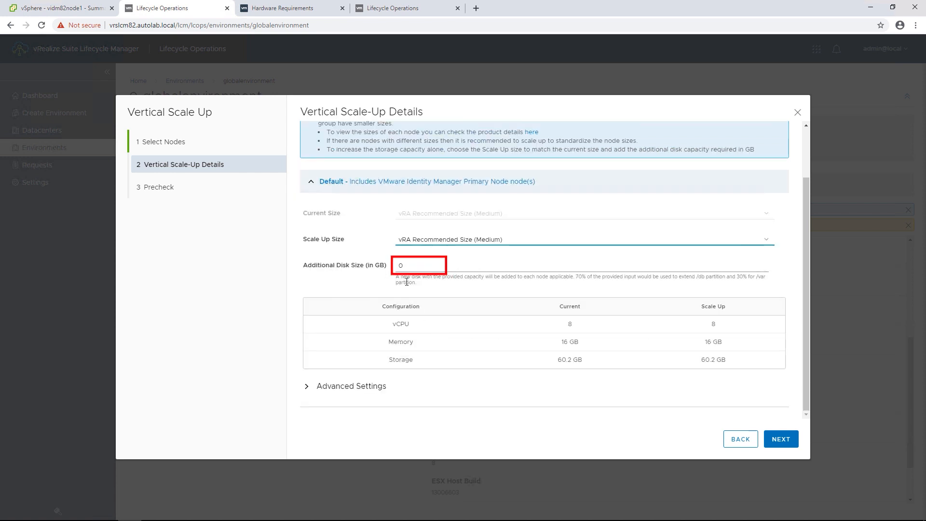
{"action": "left_click_drag", "start_coordinate": [406, 266], "coordinate": [390, 266]}
{"action": "type", "text": "11"}
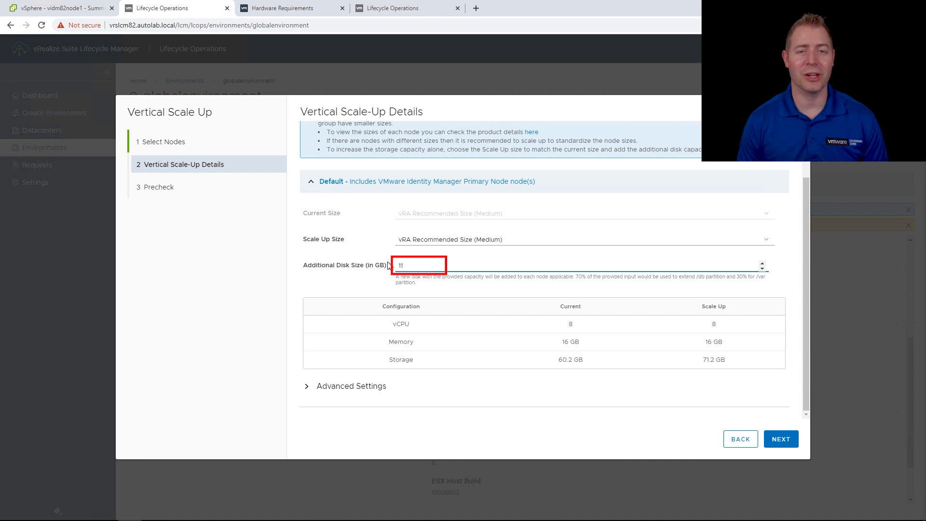
{"action": "left_click", "coordinate": [374, 280]}
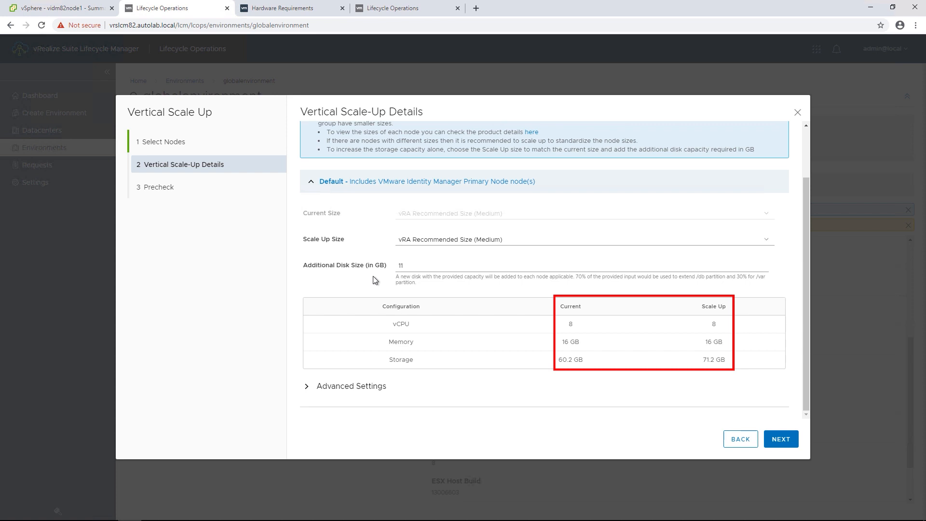
{"action": "left_click", "coordinate": [309, 386]}
{"action": "scroll", "coordinate": [310, 387], "scroll_direction": "down", "scroll_amount": 2}
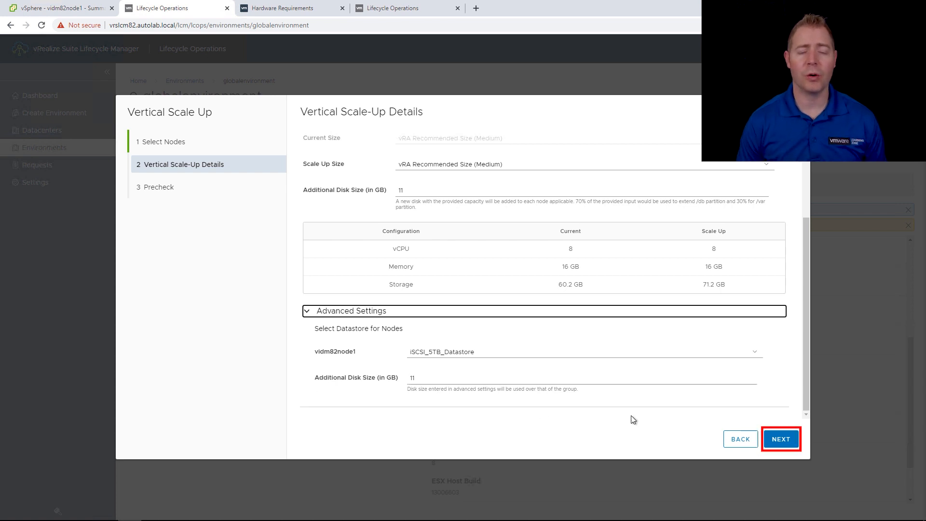
- Run the precheck for the Vertical Scale Up and expand its validation results
{"action": "left_click", "coordinate": [773, 439]}
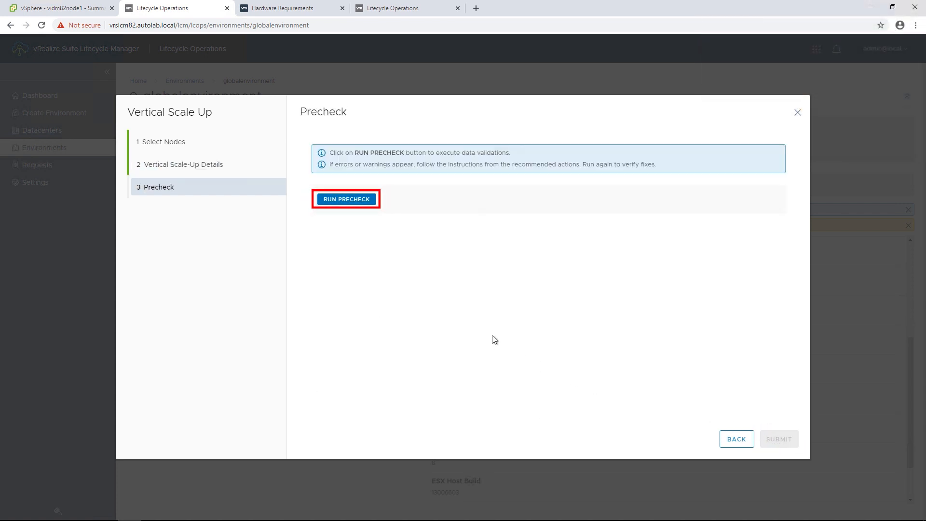
{"action": "left_click", "coordinate": [370, 202]}
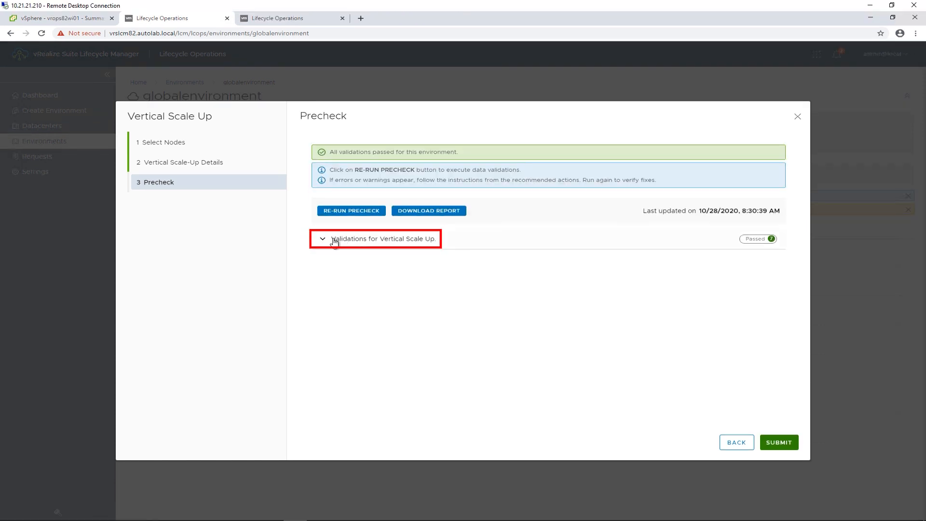
{"action": "left_click", "coordinate": [324, 240]}
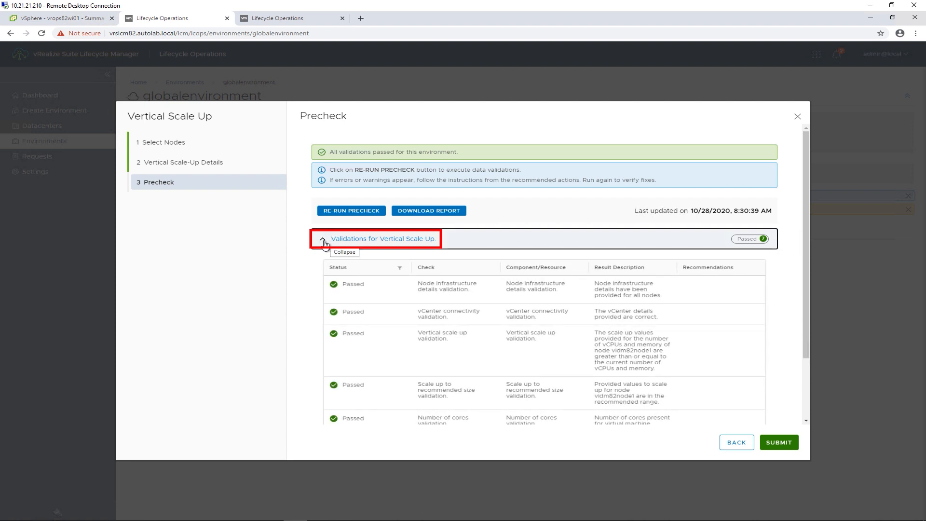
- Download and open the precheck report, then submit the Vertical Scale Up request
{"action": "left_click", "coordinate": [425, 212]}
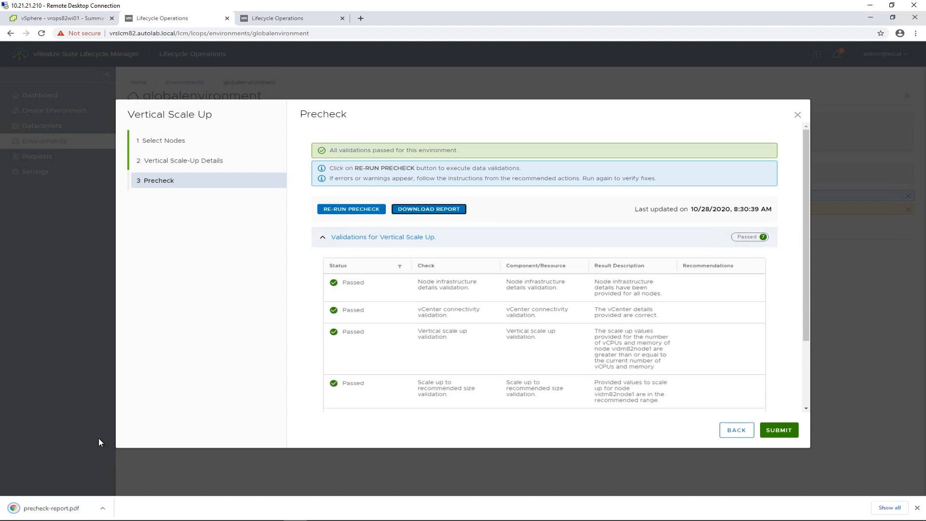
{"action": "left_click", "coordinate": [52, 504]}
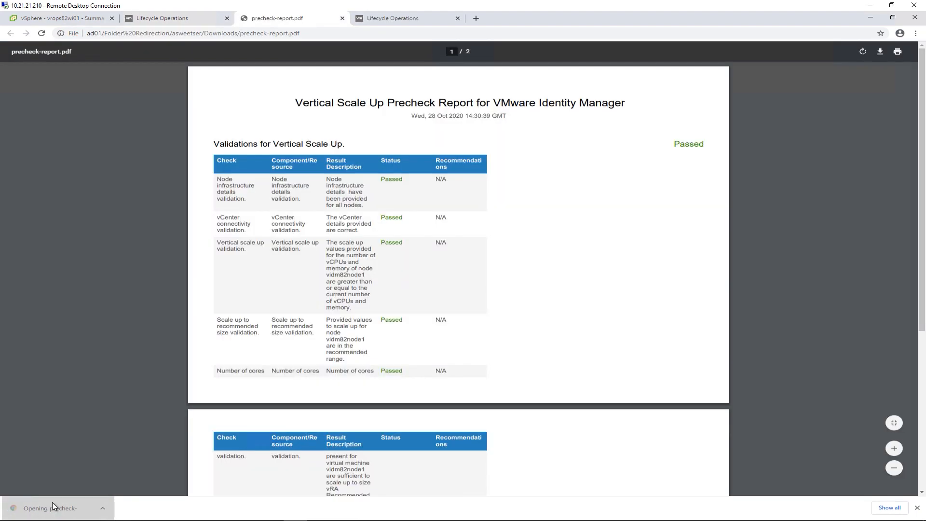
{"action": "left_click", "coordinate": [157, 15]}
{"action": "left_click", "coordinate": [779, 442]}
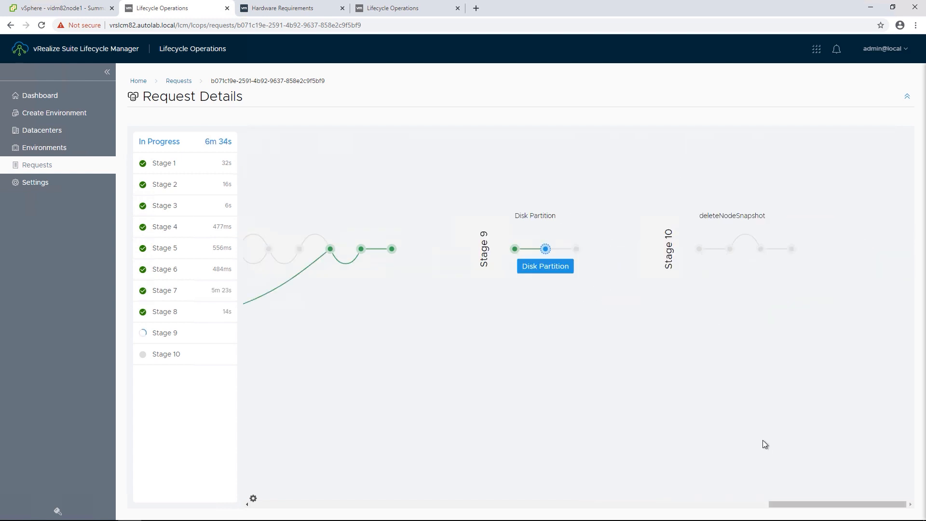
- Examine the Other details of vidm82node1, the VMware Identity Manager primary node in the globalenvironment
{"action": "left_click", "coordinate": [66, 148]}
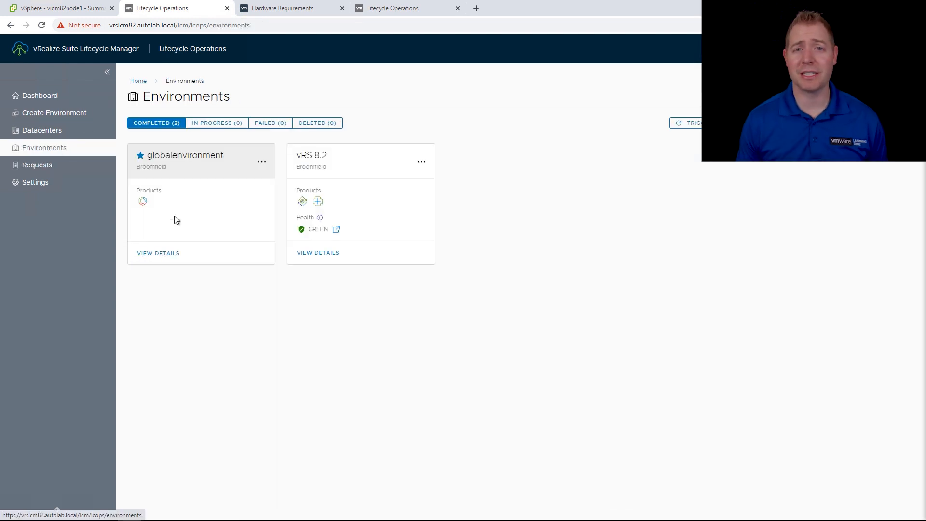
{"action": "left_click", "coordinate": [155, 255]}
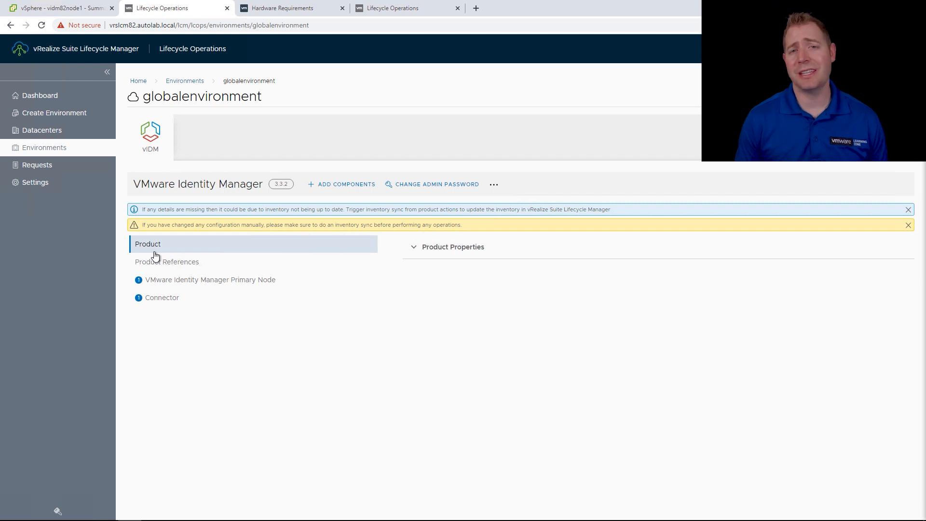
{"action": "left_click", "coordinate": [179, 280]}
{"action": "left_click", "coordinate": [411, 268]}
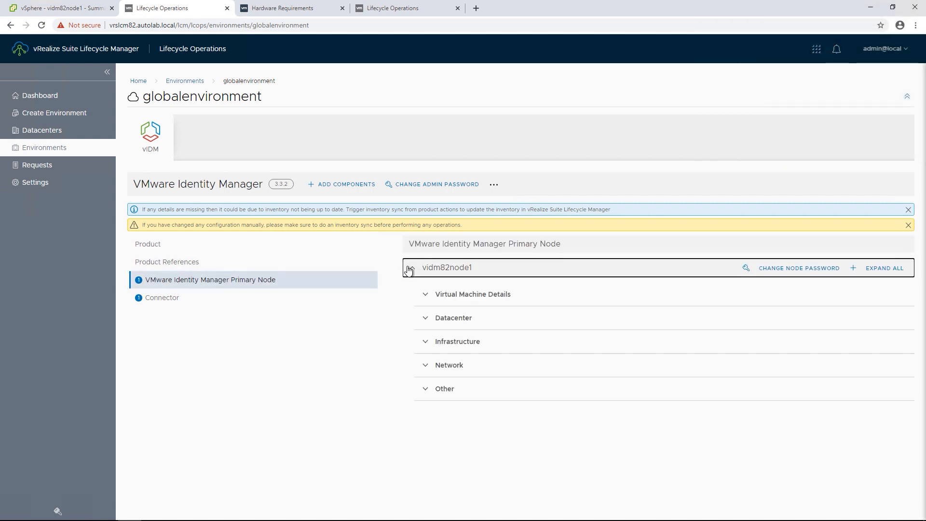
{"action": "left_click", "coordinate": [426, 392]}
{"action": "scroll", "coordinate": [426, 394], "scroll_direction": "down", "scroll_amount": 3}
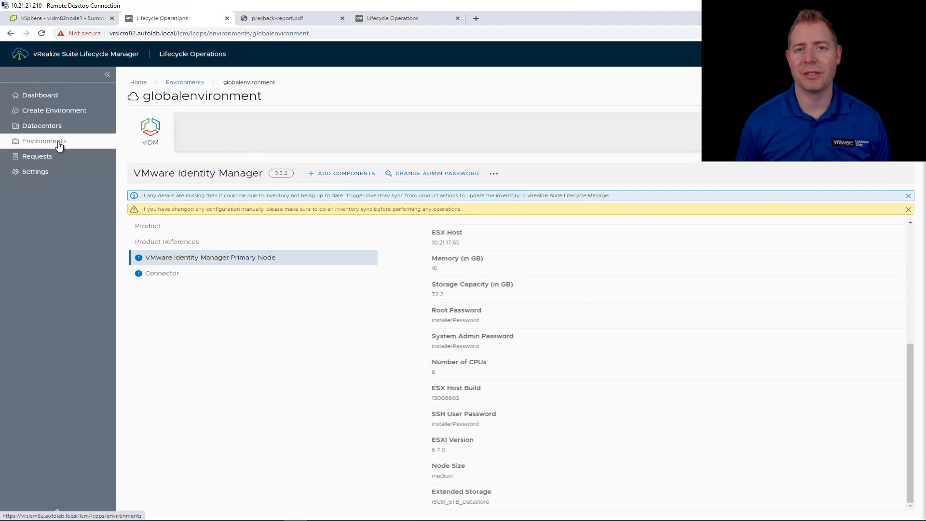
- Examine the Other details of the vRealize Operations master node vrops82mn01 in vRS 8.2 and inspect its virtual machine in vSphere
{"action": "left_click", "coordinate": [59, 143]}
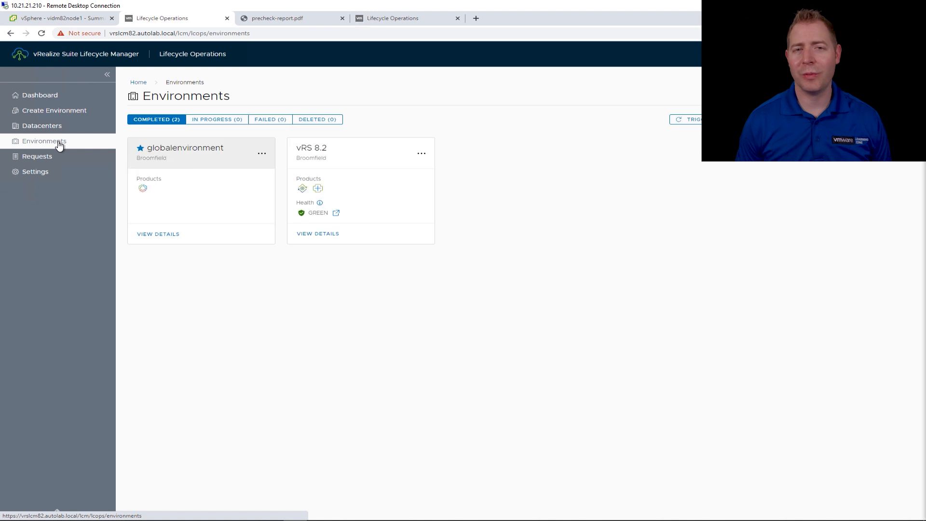
{"action": "left_click", "coordinate": [308, 234]}
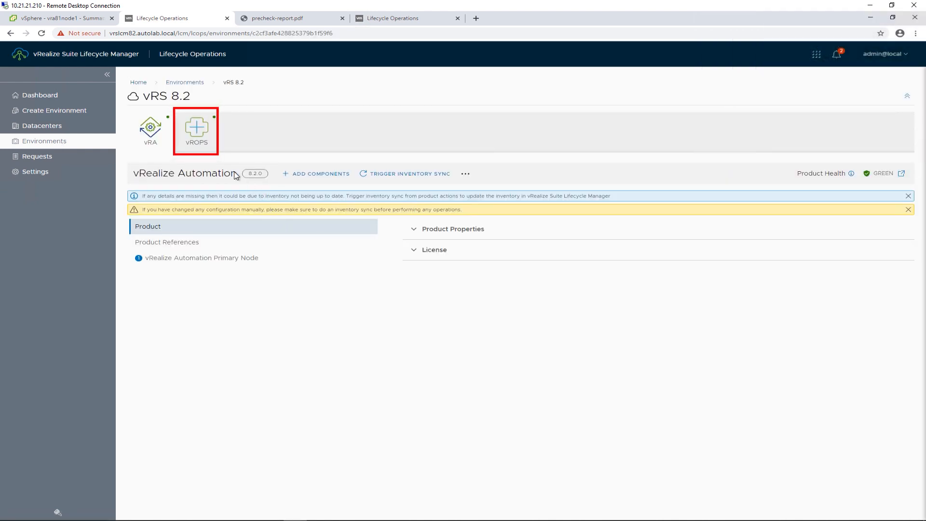
{"action": "left_click", "coordinate": [202, 147]}
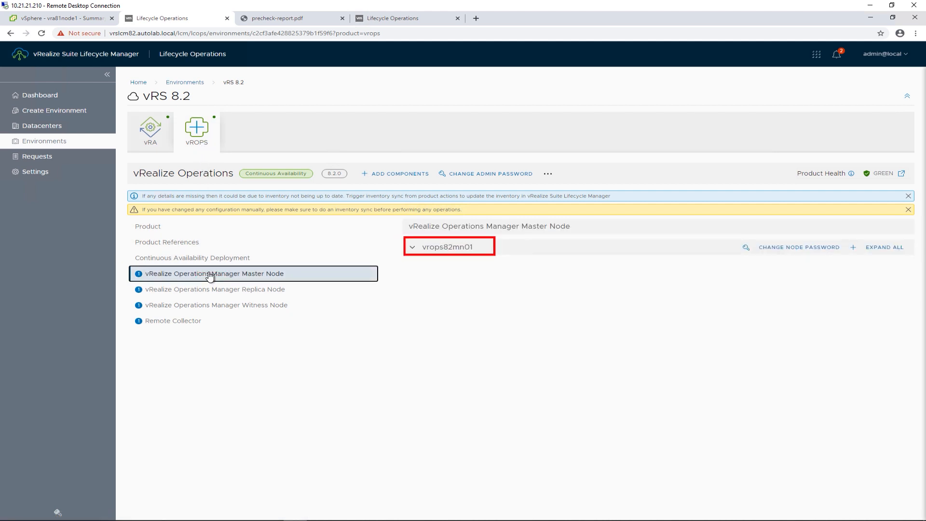
{"action": "left_click", "coordinate": [412, 249]}
{"action": "left_click", "coordinate": [425, 353]}
{"action": "scroll", "coordinate": [417, 369], "scroll_direction": "down", "scroll_amount": 4}
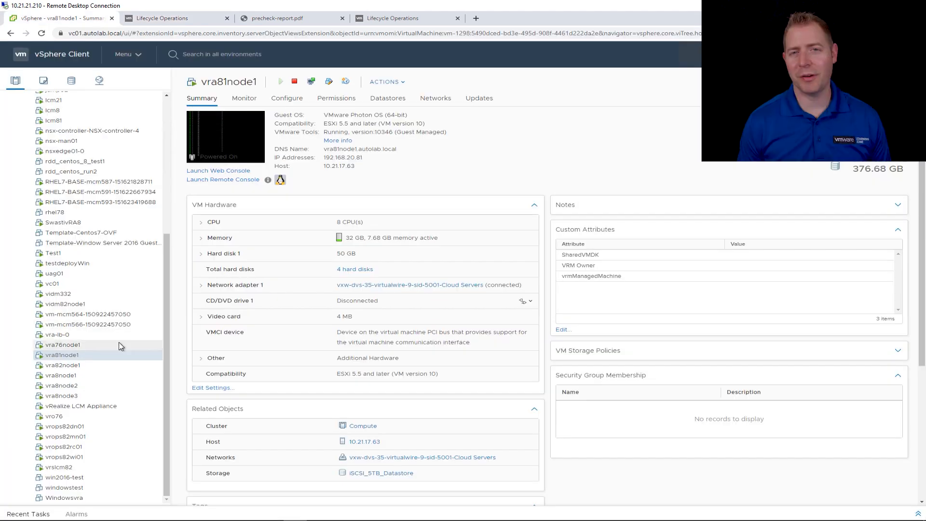
{"action": "right_click", "coordinate": [72, 437]}
{"action": "left_click", "coordinate": [124, 389]}
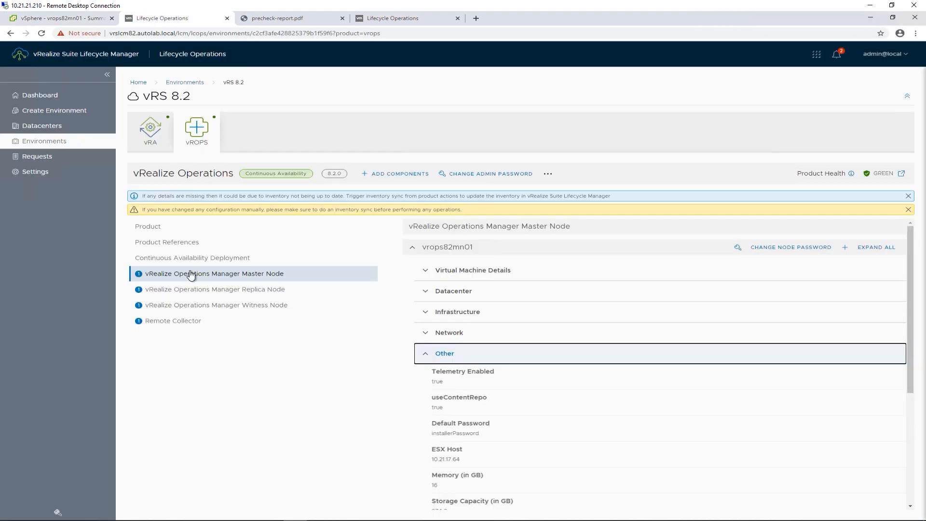
- Examine the Other details of the vRealize Operations Remote Collector node vrops82rc01
{"action": "left_click", "coordinate": [193, 320]}
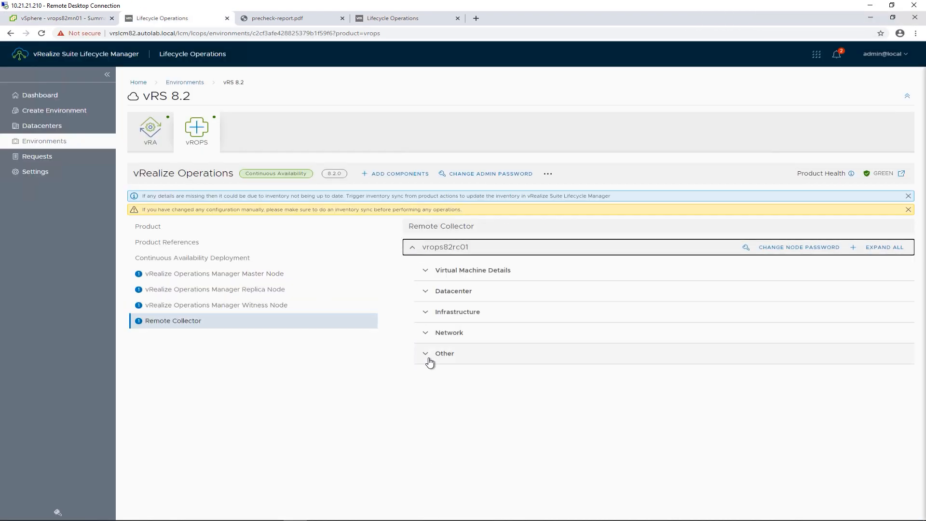
{"action": "left_click", "coordinate": [428, 358]}
{"action": "scroll", "coordinate": [436, 369], "scroll_direction": "down", "scroll_amount": 3}
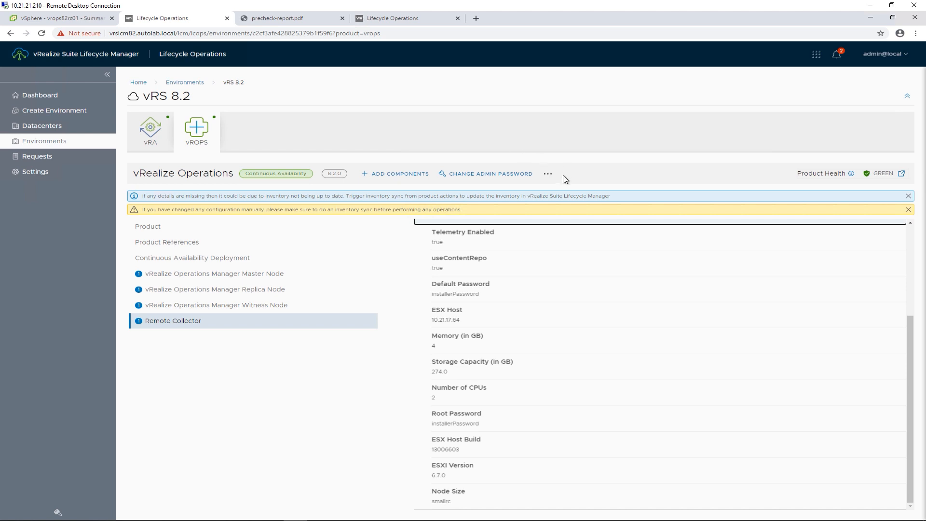
- Start a Vertical Scale Up of vRealize Operations with downtime acknowledged and inventory synced, selecting both the Analytics and Remote Collector node types
{"action": "left_click", "coordinate": [549, 176]}
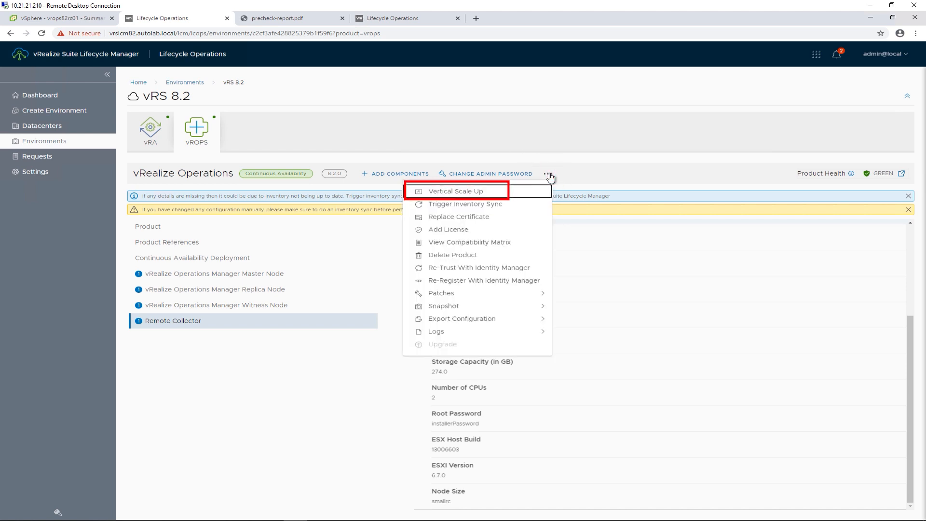
{"action": "left_click", "coordinate": [520, 193]}
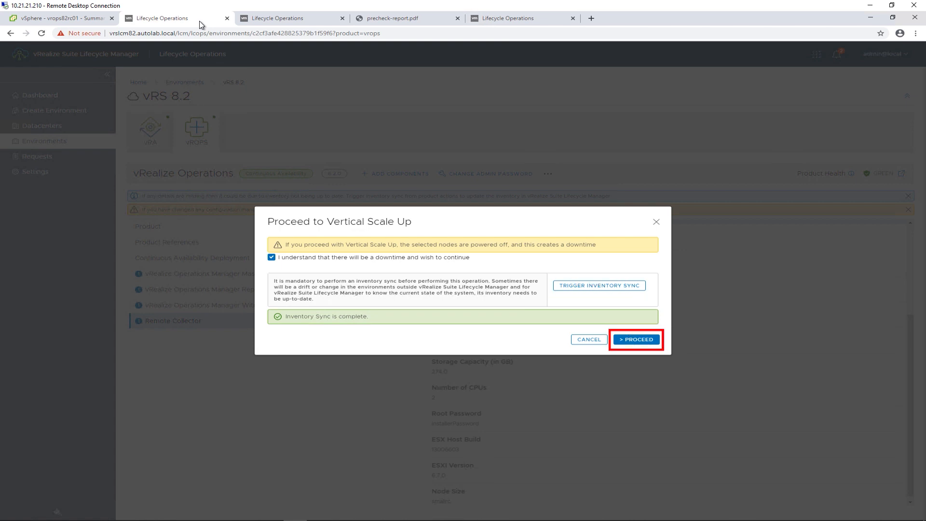
{"action": "left_click", "coordinate": [640, 340]}
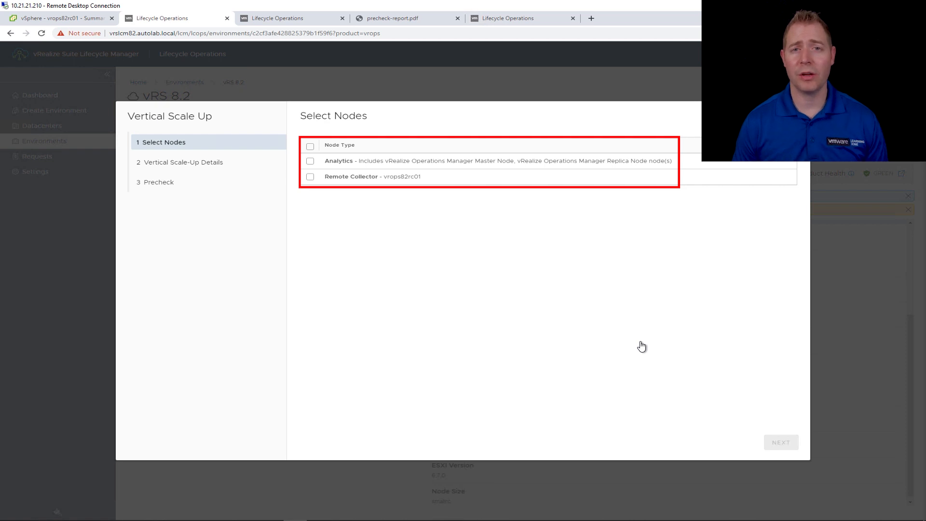
{"action": "left_click", "coordinate": [308, 148]}
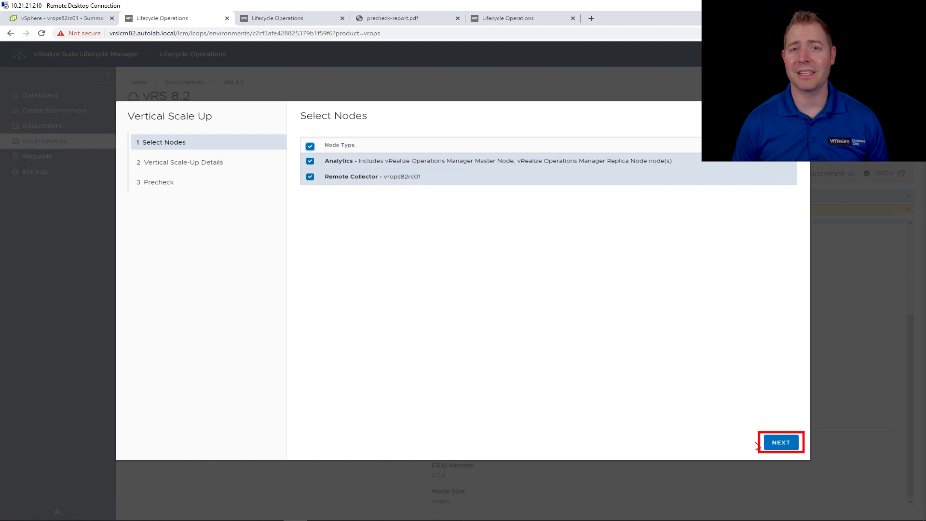
{"action": "left_click", "coordinate": [780, 443]}
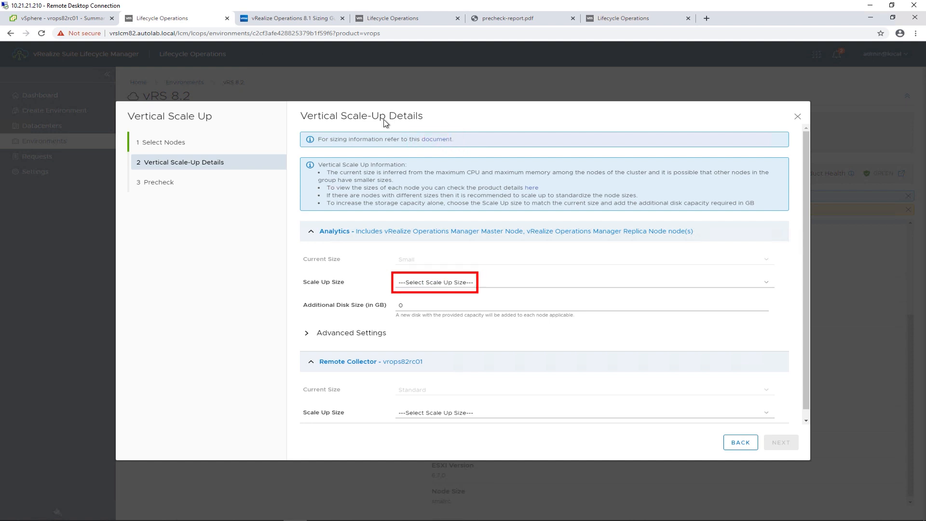
- Set the Analytics Scale Up Size to Small with 11 GB additional disk, and review the per-node datastores in the advanced settings
{"action": "left_click", "coordinate": [480, 284]}
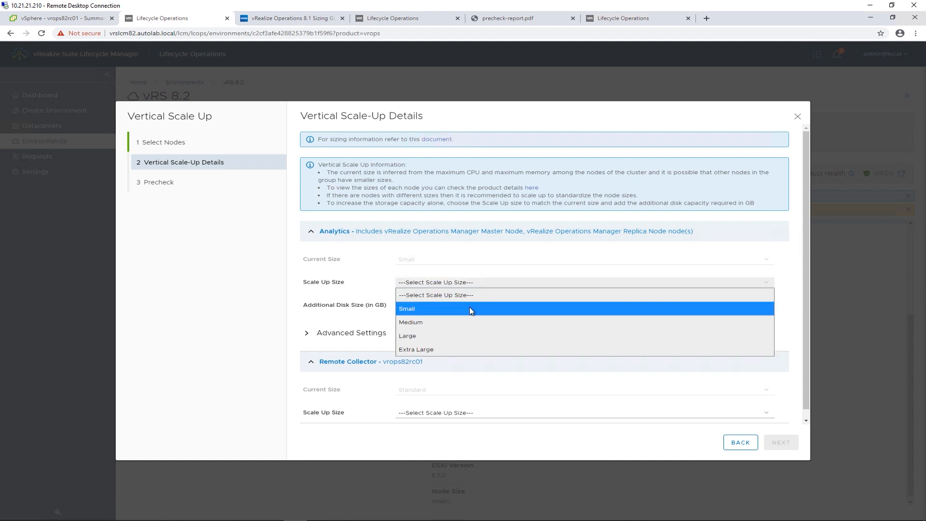
{"action": "left_click", "coordinate": [470, 308]}
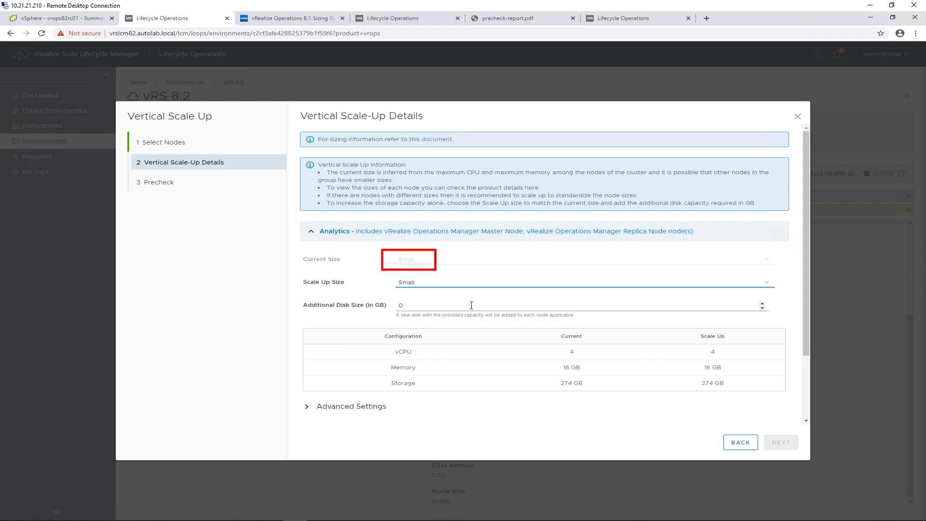
{"action": "left_click", "coordinate": [471, 305]}
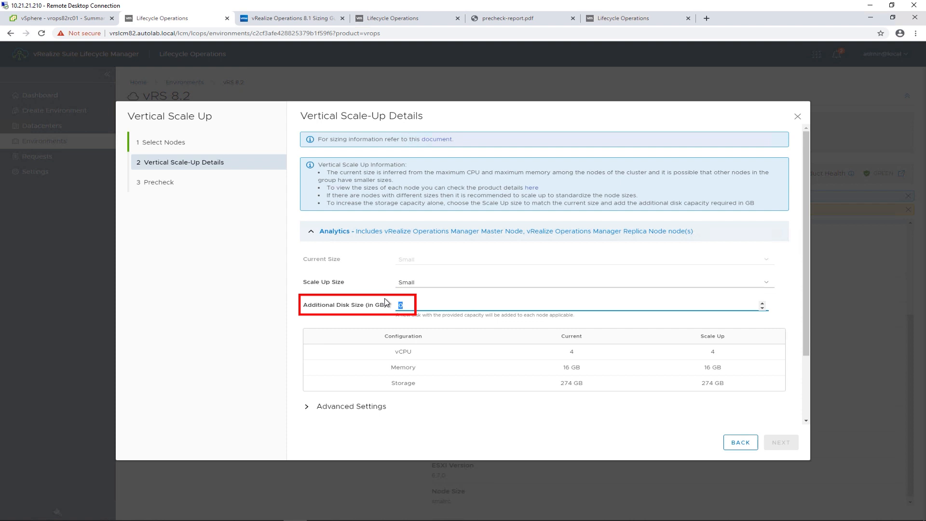
{"action": "type", "text": "11"}
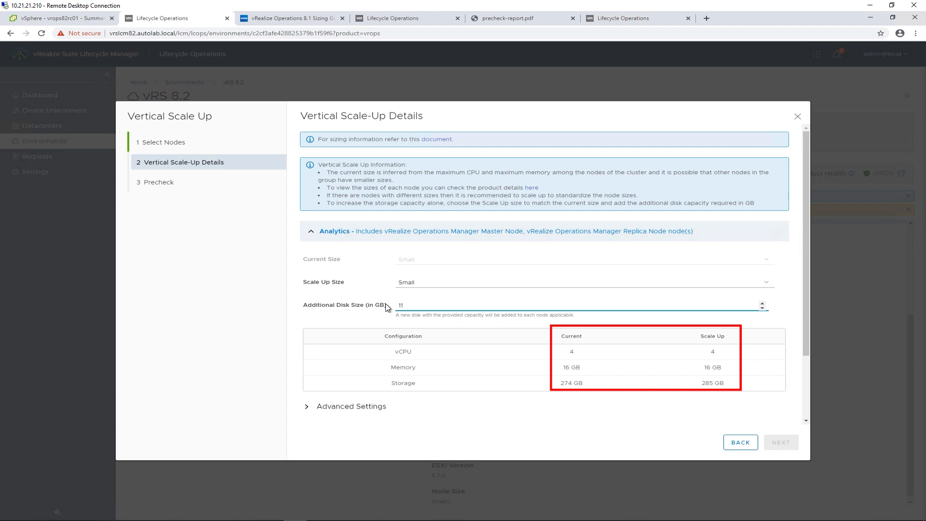
{"action": "left_click", "coordinate": [309, 406]}
{"action": "scroll", "coordinate": [308, 409], "scroll_direction": "down", "scroll_amount": 1}
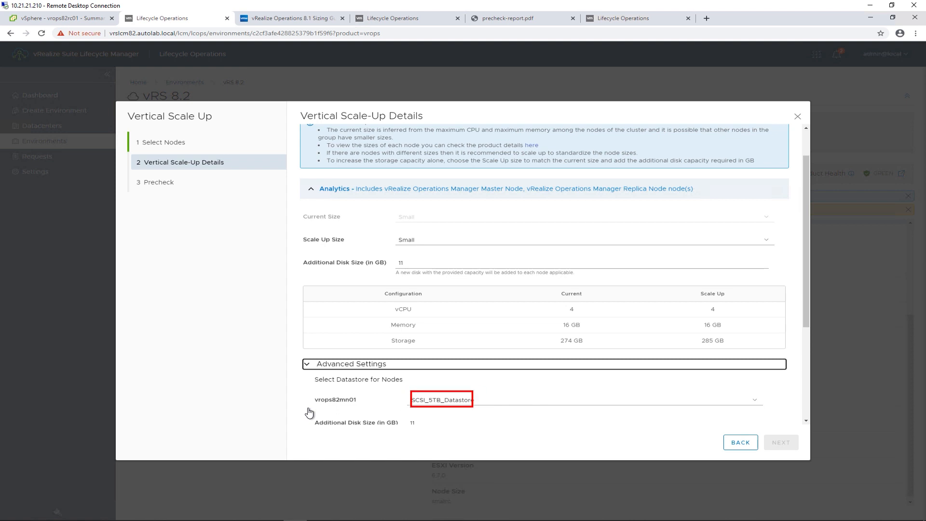
{"action": "scroll", "coordinate": [310, 412], "scroll_direction": "down", "scroll_amount": 3}
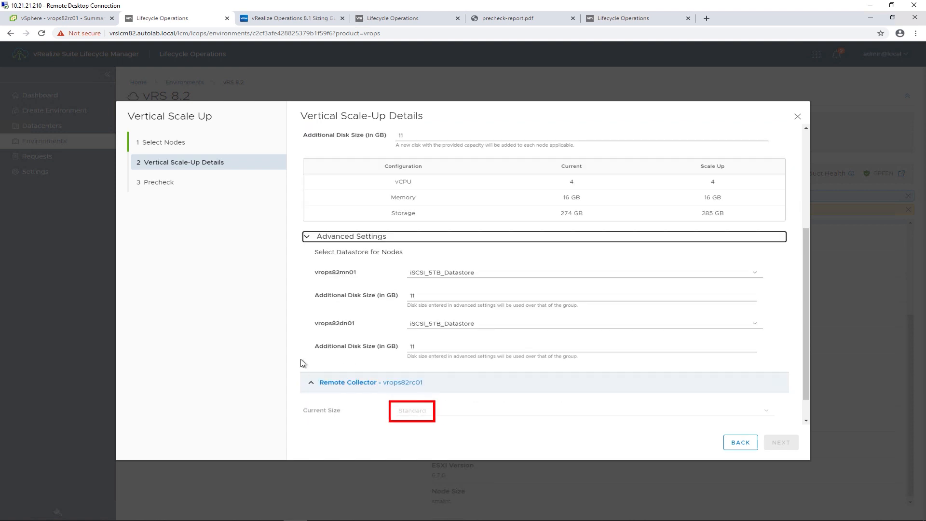
- Set the Scale Up Size of the Remote Collector vrops82rc01 to Standard and continue to the precheck
{"action": "scroll", "coordinate": [301, 360], "scroll_direction": "down", "scroll_amount": 1}
{"action": "left_click", "coordinate": [430, 403]}
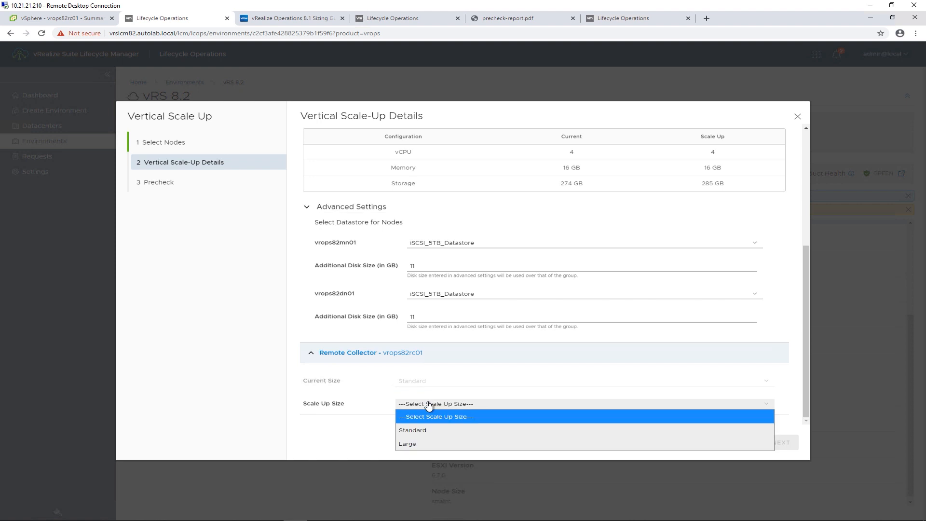
{"action": "left_click", "coordinate": [454, 430]}
{"action": "scroll", "coordinate": [446, 410], "scroll_direction": "down", "scroll_amount": 1}
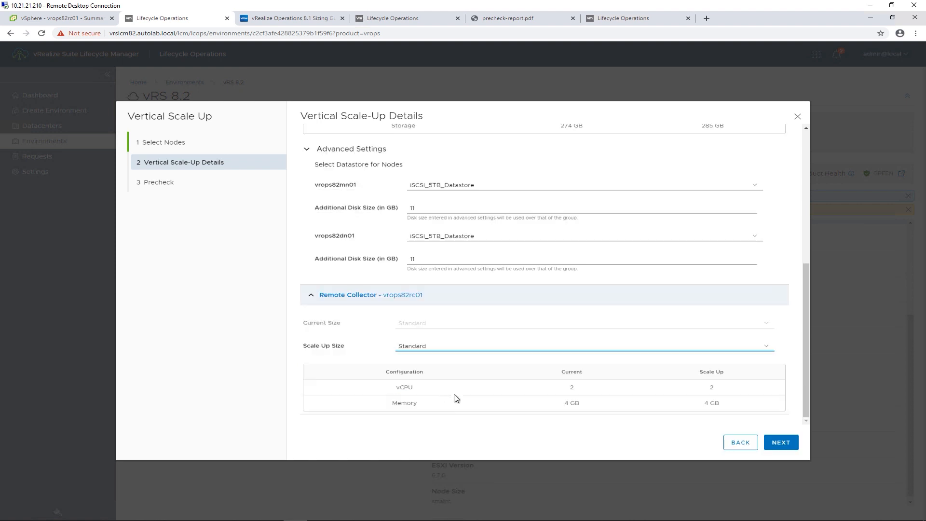
{"action": "left_click", "coordinate": [460, 353]}
{"action": "left_click", "coordinate": [438, 383]}
{"action": "left_click", "coordinate": [782, 443]}
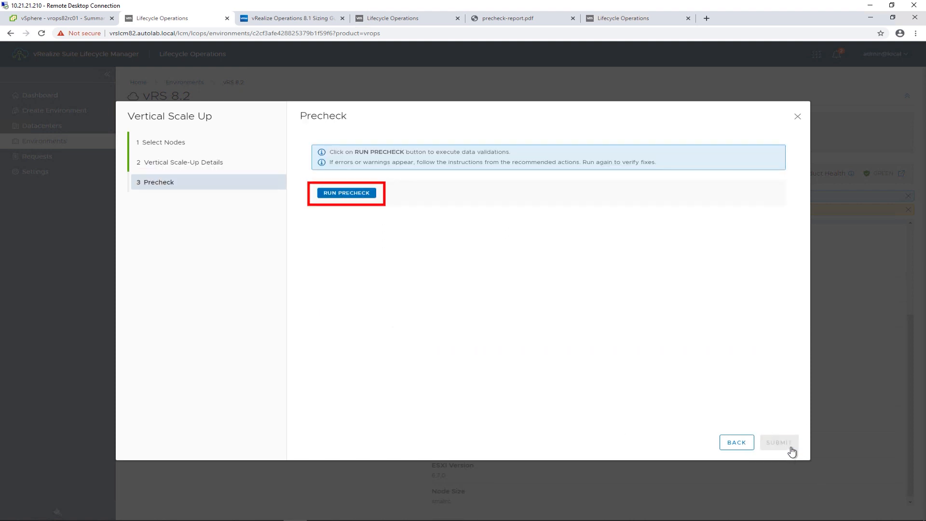
- Run the precheck and download its validation report before submitting the vRealize Operations Vertical Scale Up request
{"action": "left_click", "coordinate": [375, 195]}
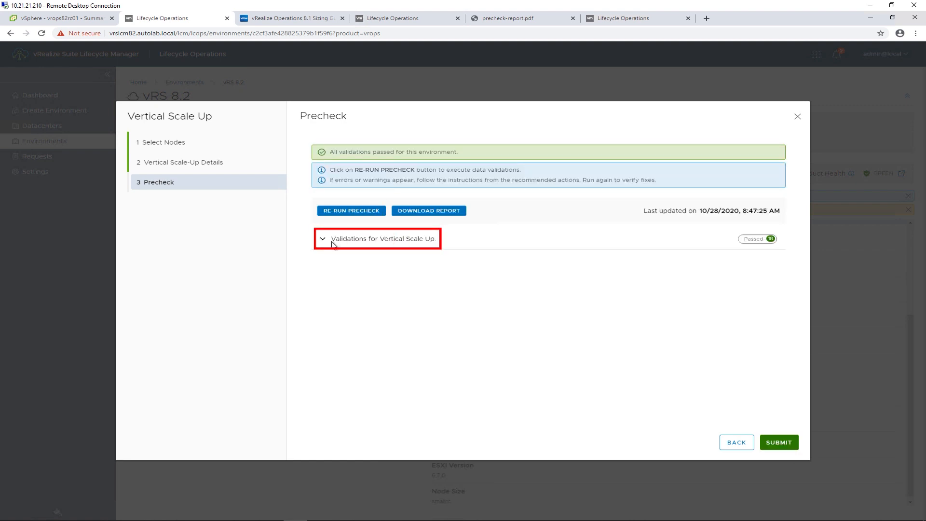
{"action": "left_click", "coordinate": [321, 244]}
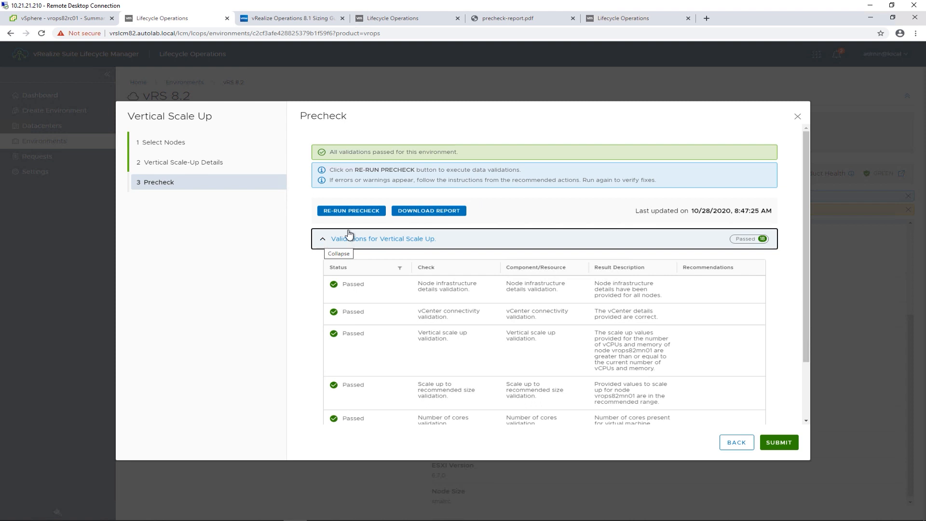
{"action": "left_click", "coordinate": [420, 213]}
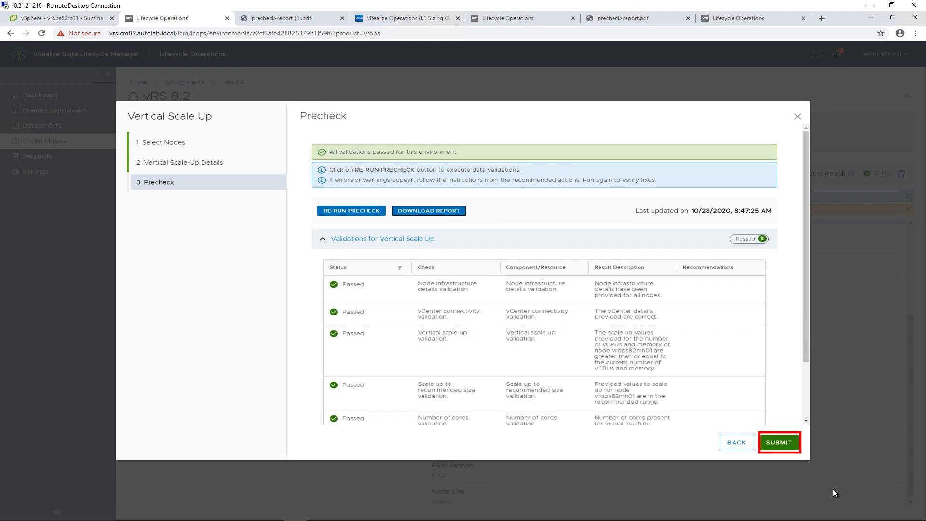
{"action": "left_click", "coordinate": [769, 444]}
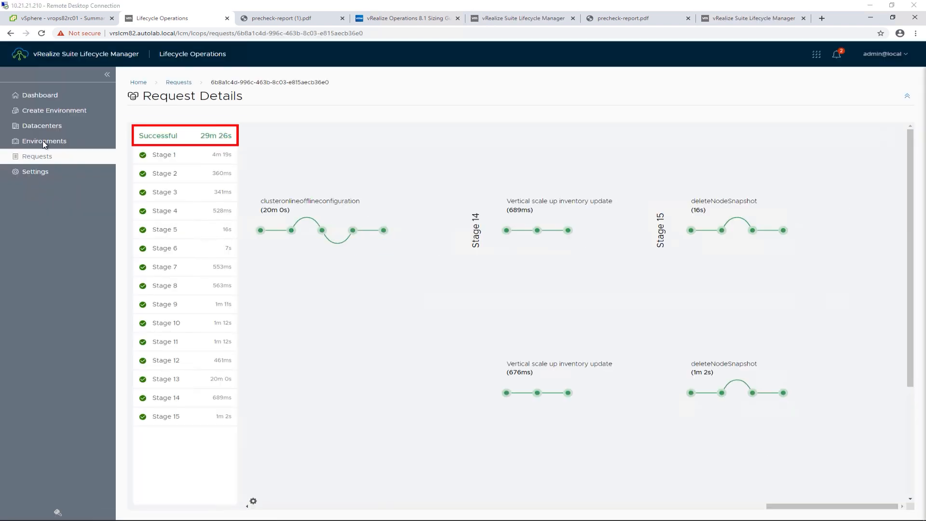
- Check the memory, storage capacity and CPU details of the scaled-up master node vrops82mn01 in the vRS 8.2 environment
{"action": "left_click", "coordinate": [43, 141]}
{"action": "left_click", "coordinate": [309, 234]}
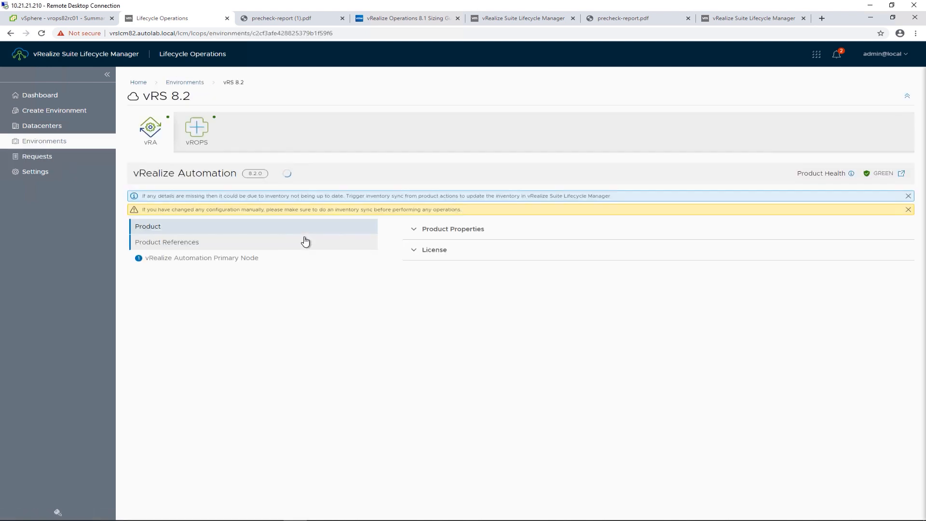
{"action": "left_click", "coordinate": [210, 140]}
{"action": "left_click", "coordinate": [237, 274]}
{"action": "left_click", "coordinate": [413, 250]}
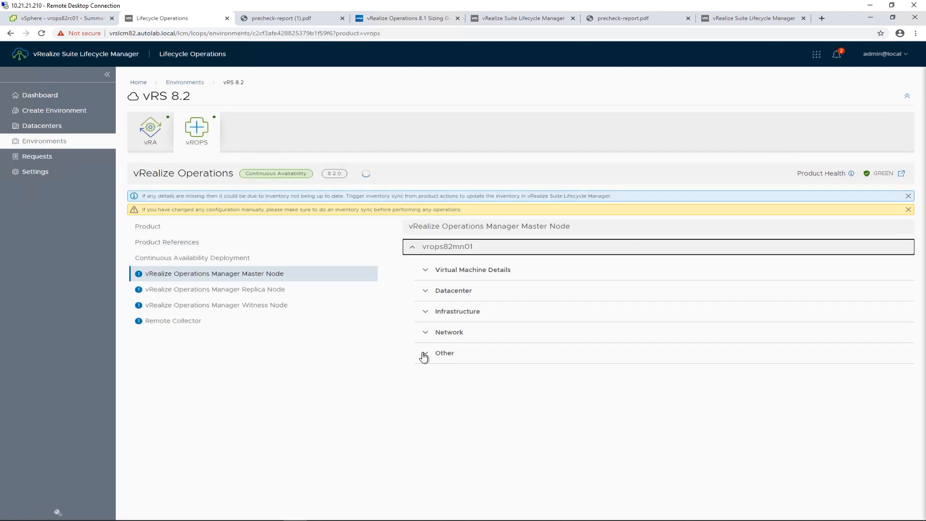
{"action": "left_click", "coordinate": [424, 355]}
{"action": "scroll", "coordinate": [424, 353], "scroll_direction": "down", "scroll_amount": 2}
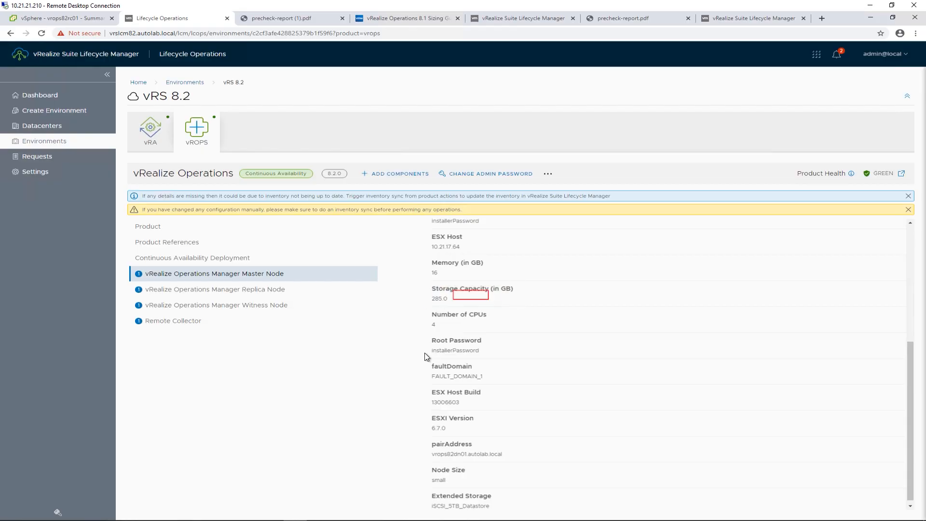